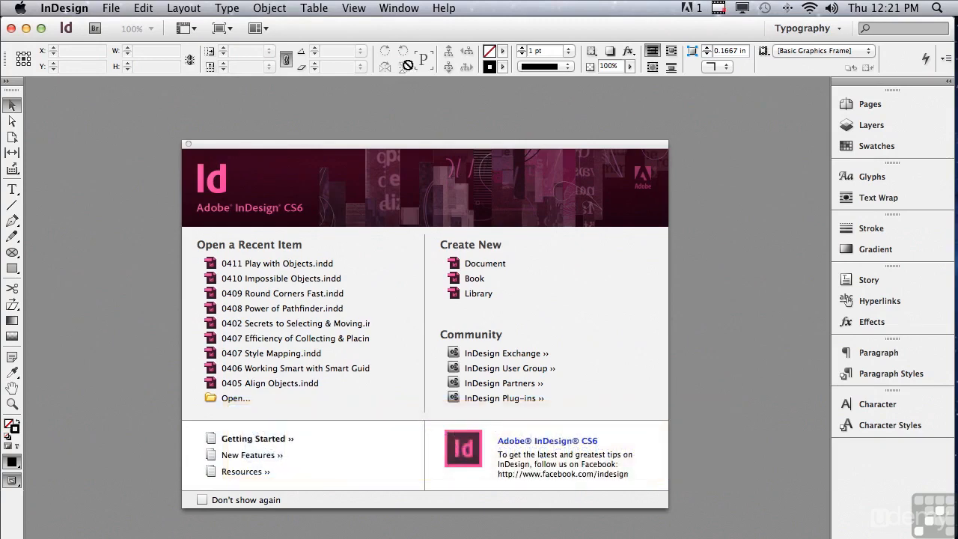
# Step: Open 0411 Play with Objects.indd from the InDesign CS6 Sample Layouts folder
pyautogui.click(113, 9)
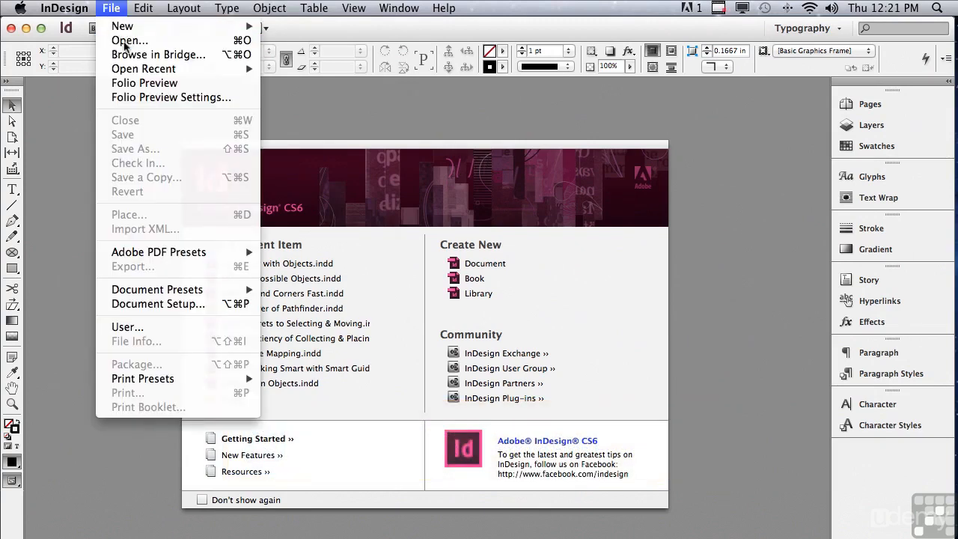
pyautogui.click(125, 41)
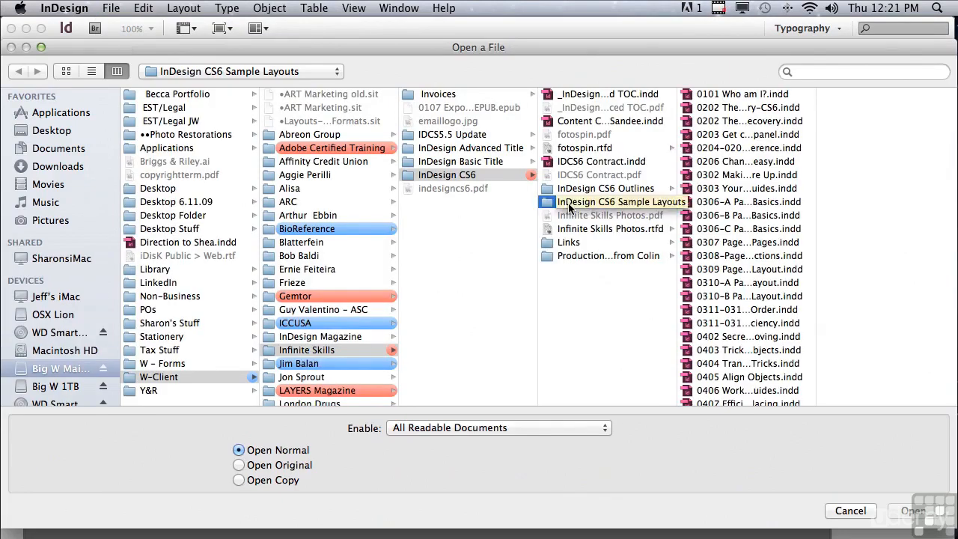
pyautogui.moveTo(816, 232); pyautogui.dragTo(823, 232)
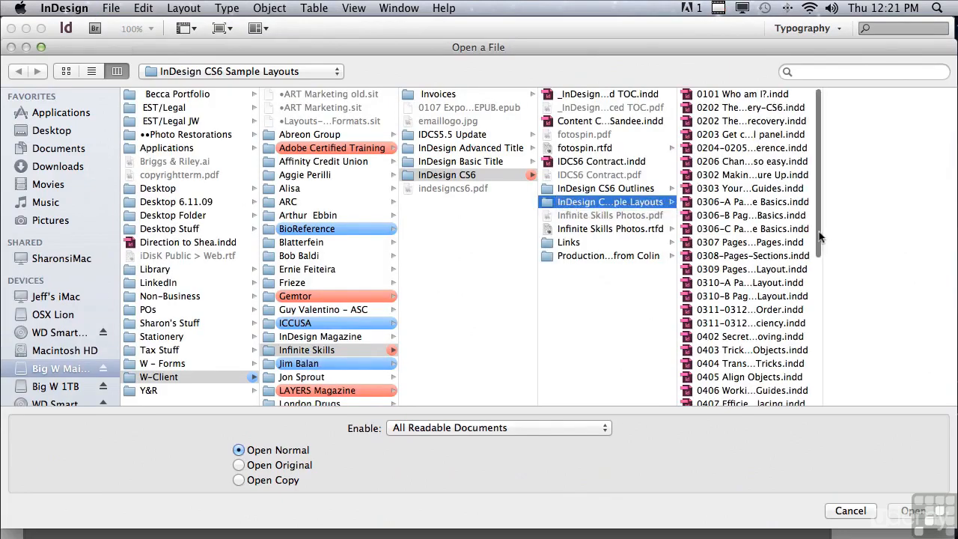
pyautogui.scroll(-5, 753, 320)
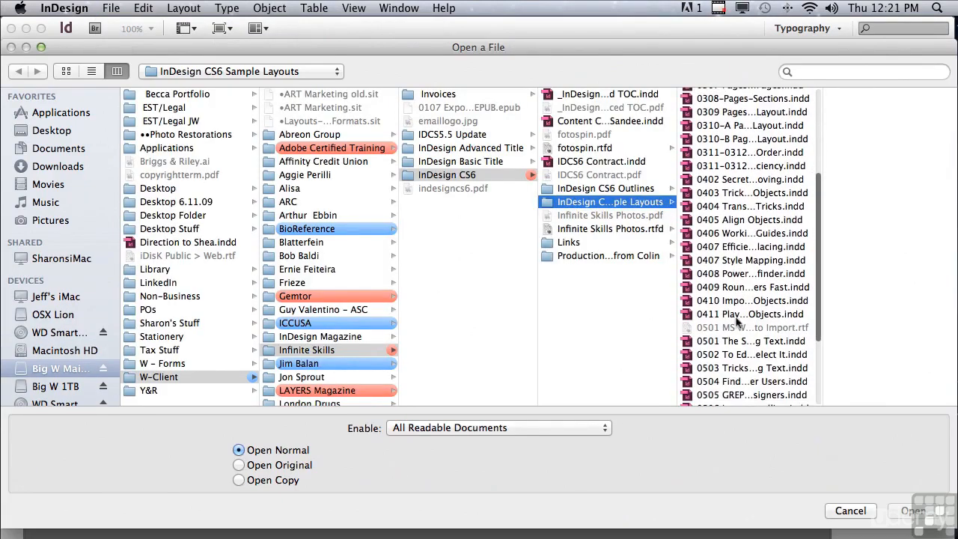
pyautogui.click(718, 314)
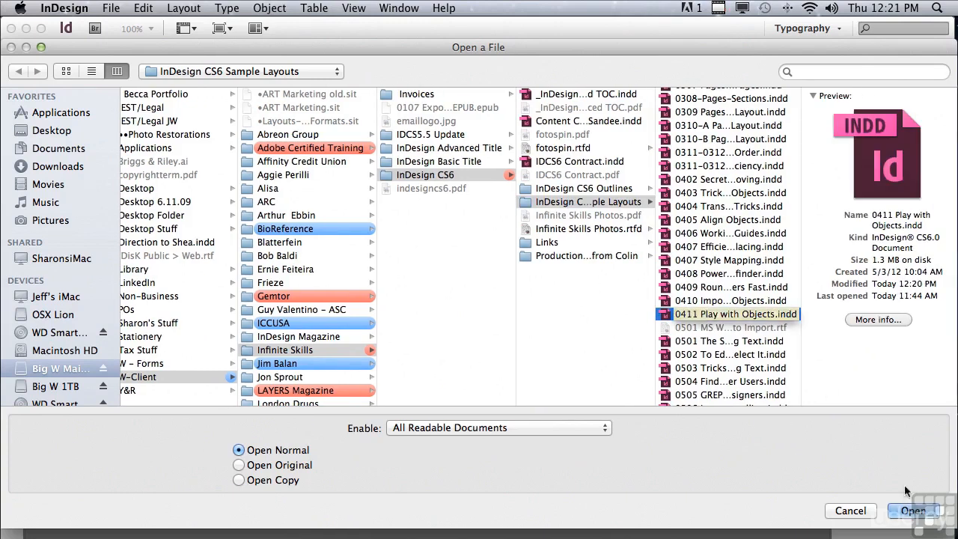
pyautogui.click(902, 510)
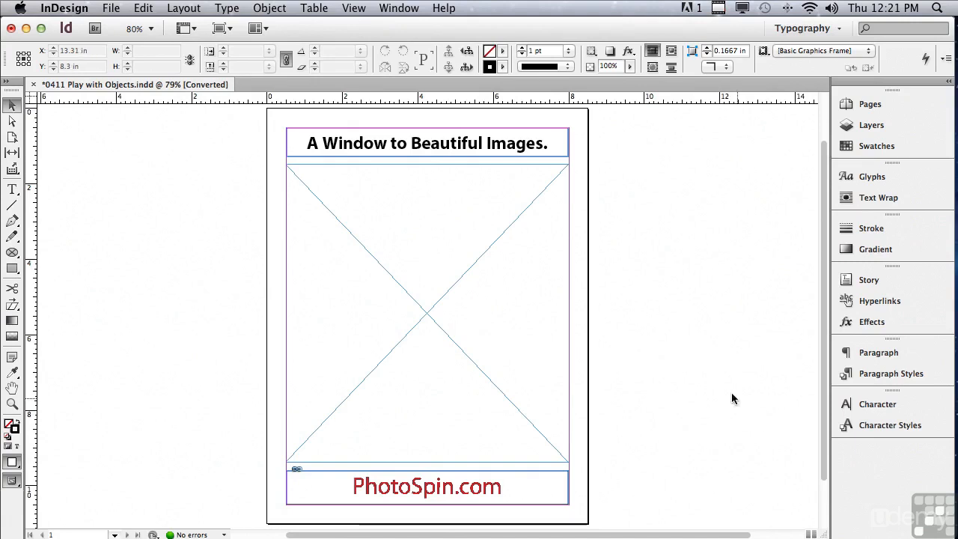
# Step: Delete the bottom edge of the "A Window to Beautiful Images." headline frame with the Direct Selection tool
pyautogui.click(12, 123)
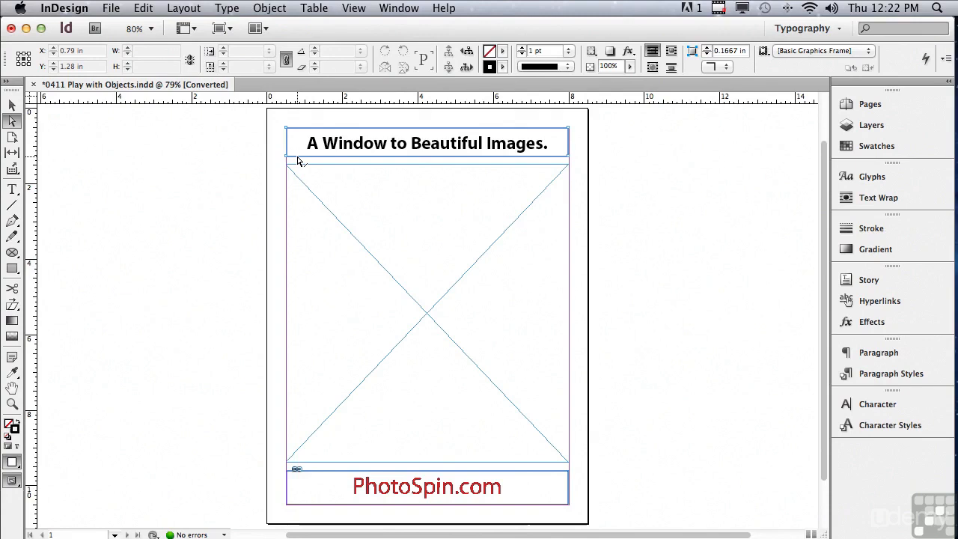
pyautogui.click(298, 160)
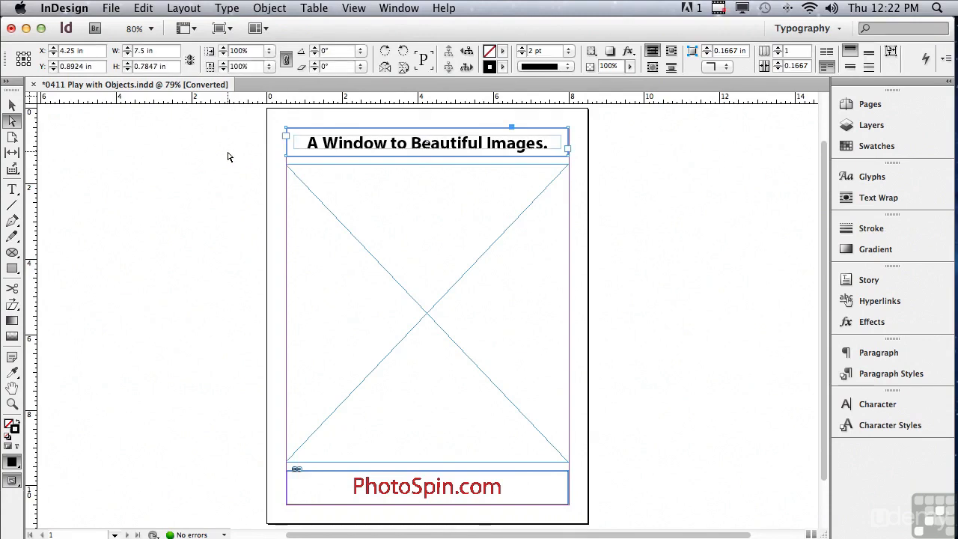
pyautogui.press('Delete')
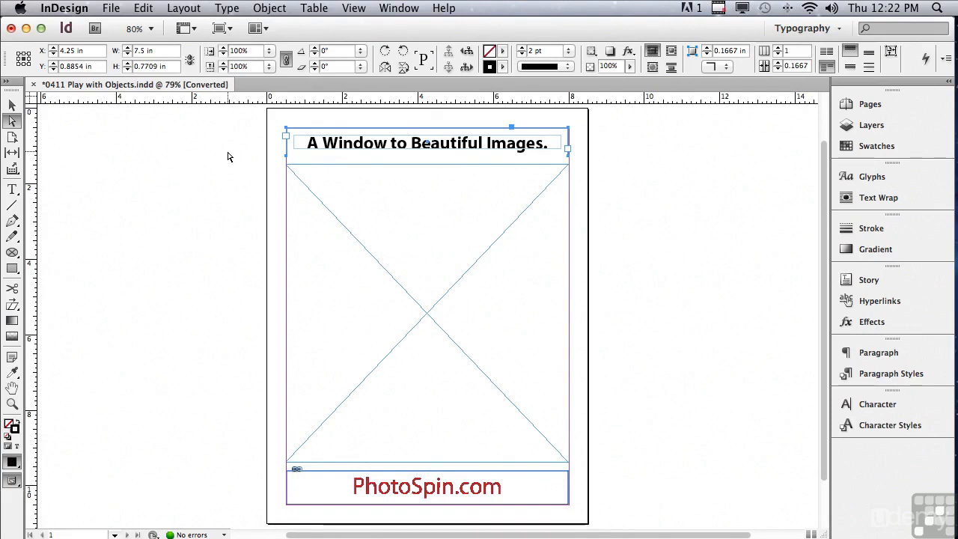
# Step: Apply Rounded corners of 0.375 in to the open headline frame through Corner Options
pyautogui.click(268, 9)
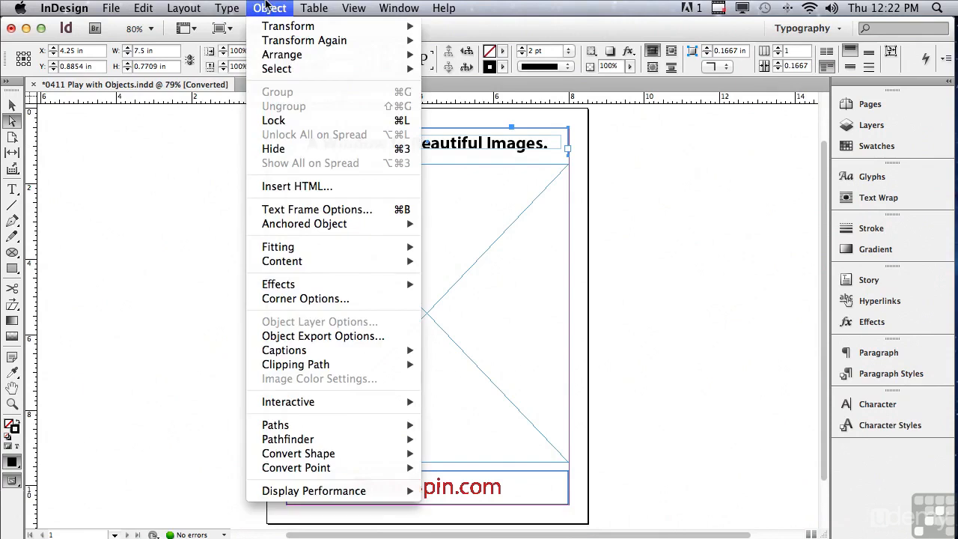
pyautogui.click(309, 298)
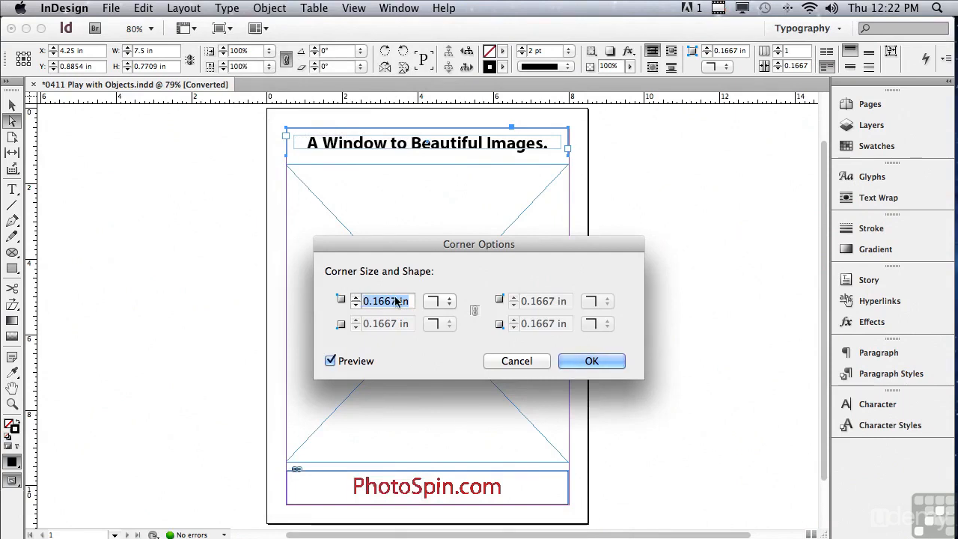
pyautogui.click(436, 300)
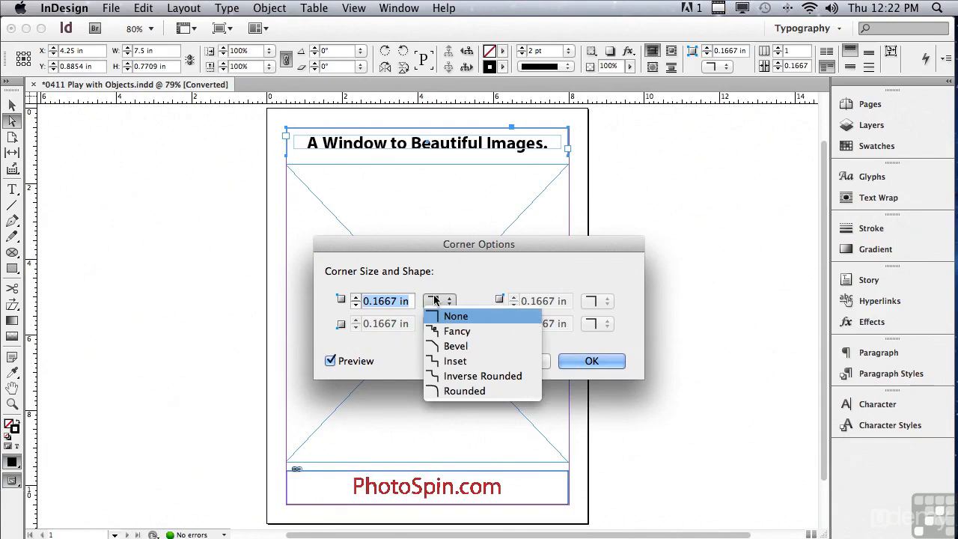
pyautogui.click(454, 390)
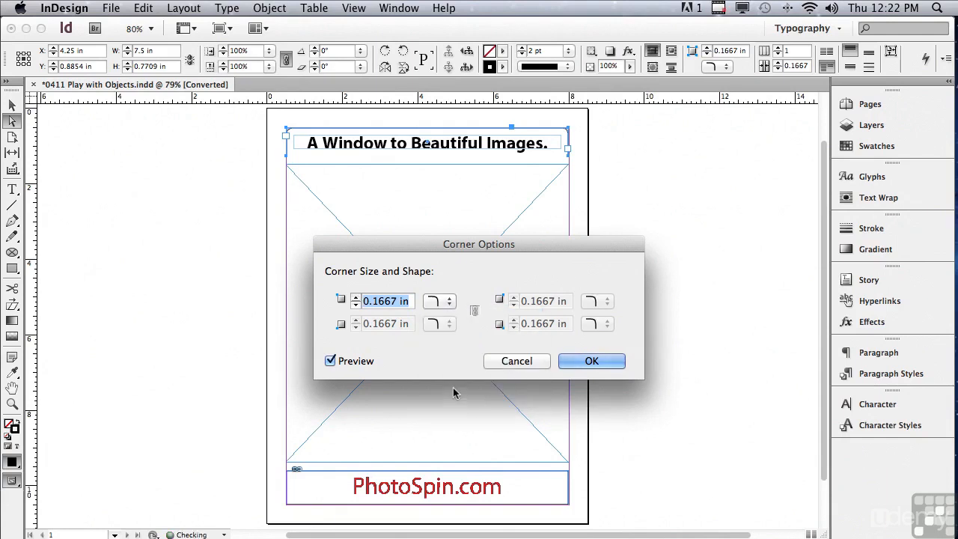
pyautogui.click(356, 297)
pyautogui.click(356, 297)
pyautogui.click(356, 297)
pyautogui.click(357, 297)
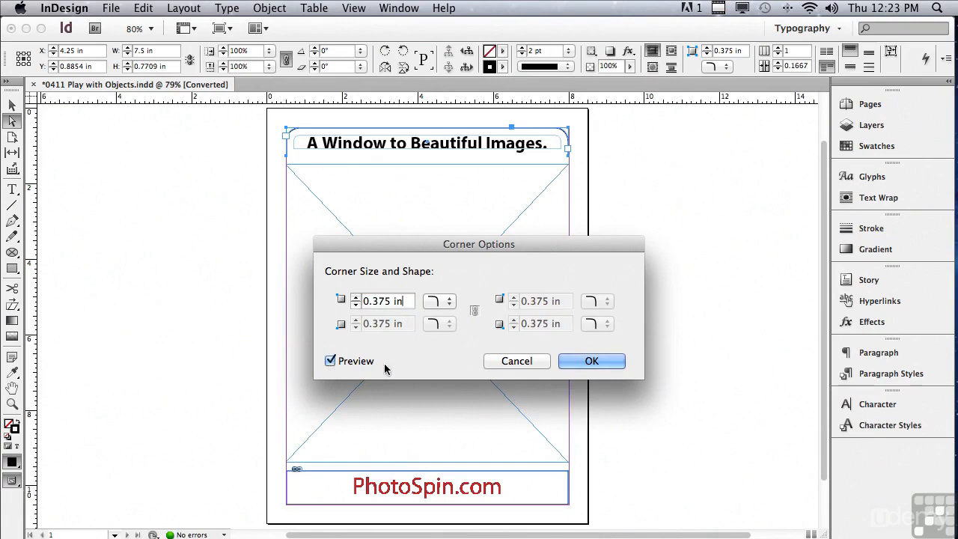
pyautogui.click(569, 363)
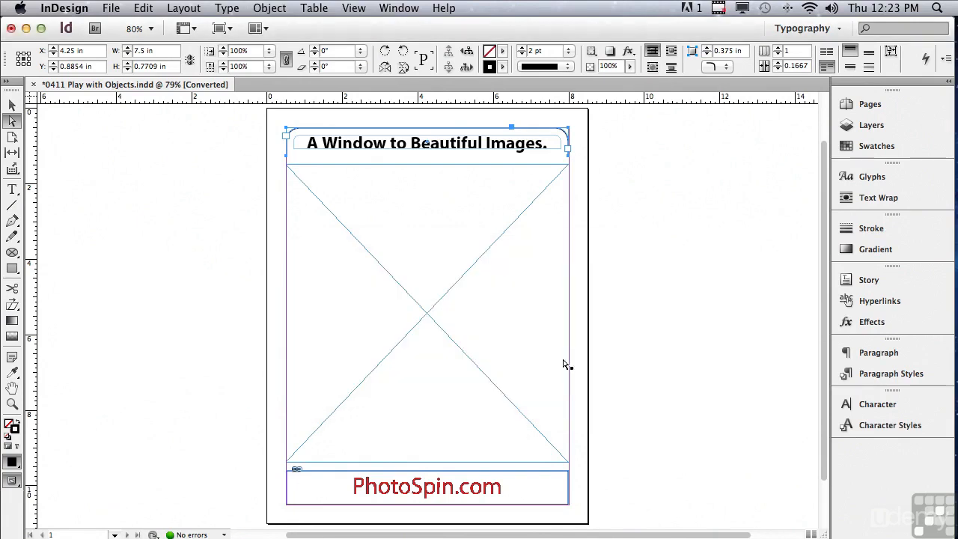
# Step: Delete the top edge of the frame around the PhotoSpin.com logo
pyautogui.click(378, 488)
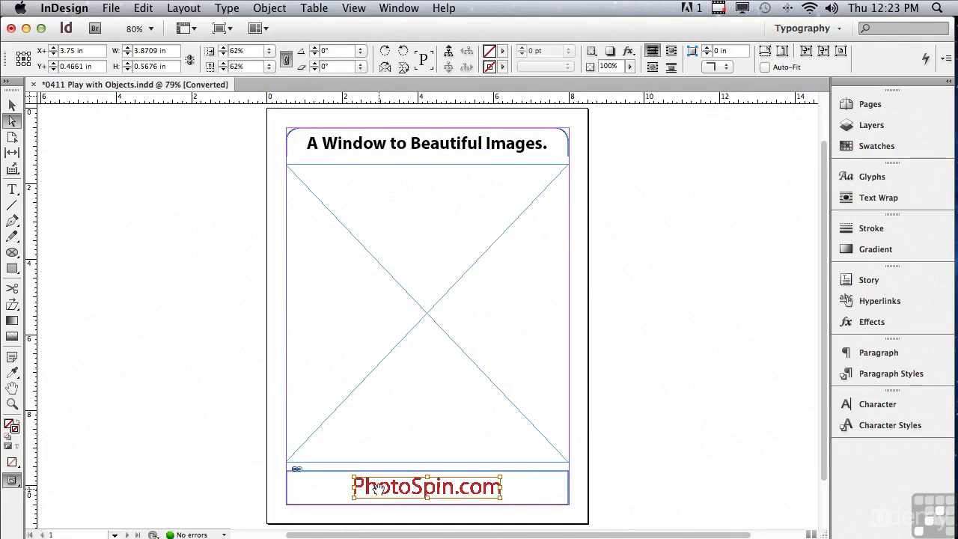
pyautogui.click(243, 433)
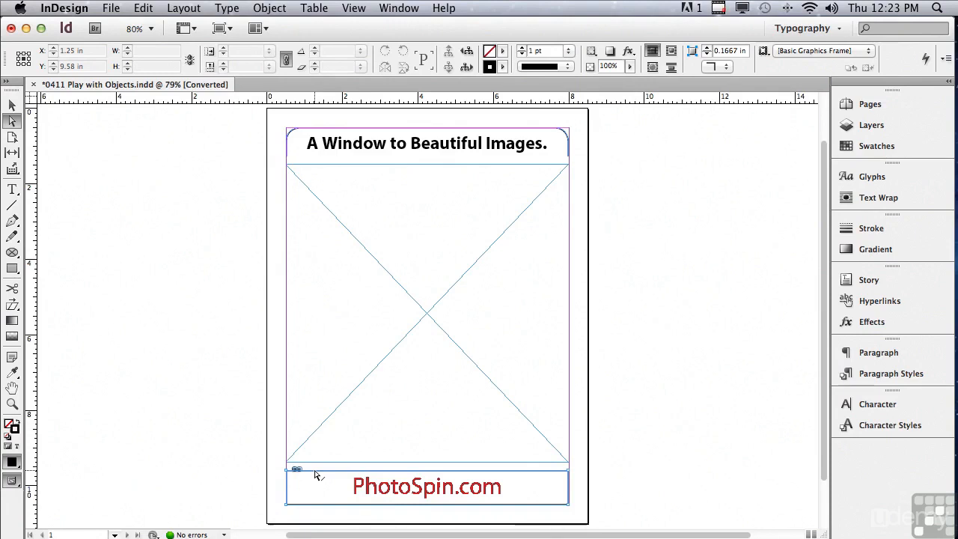
pyautogui.click(315, 475)
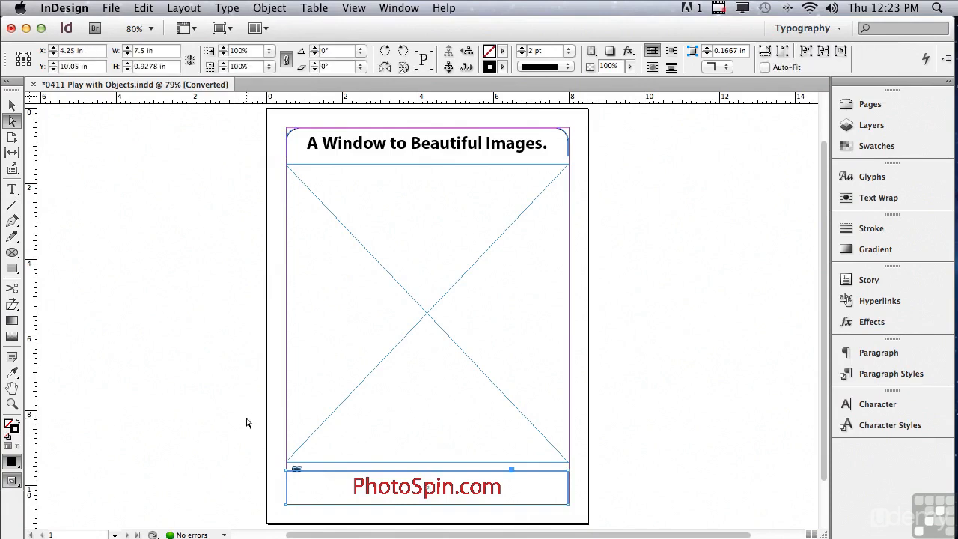
pyautogui.press('Delete')
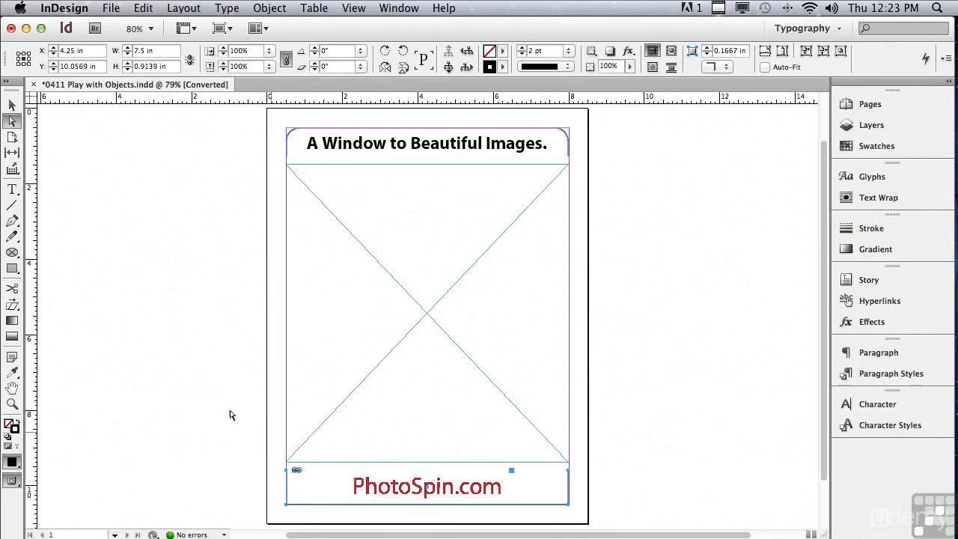
# Step: Apply Rounded corners of 0.375 in to the open PhotoSpin.com logo frame through Corner Options
pyautogui.click(266, 8)
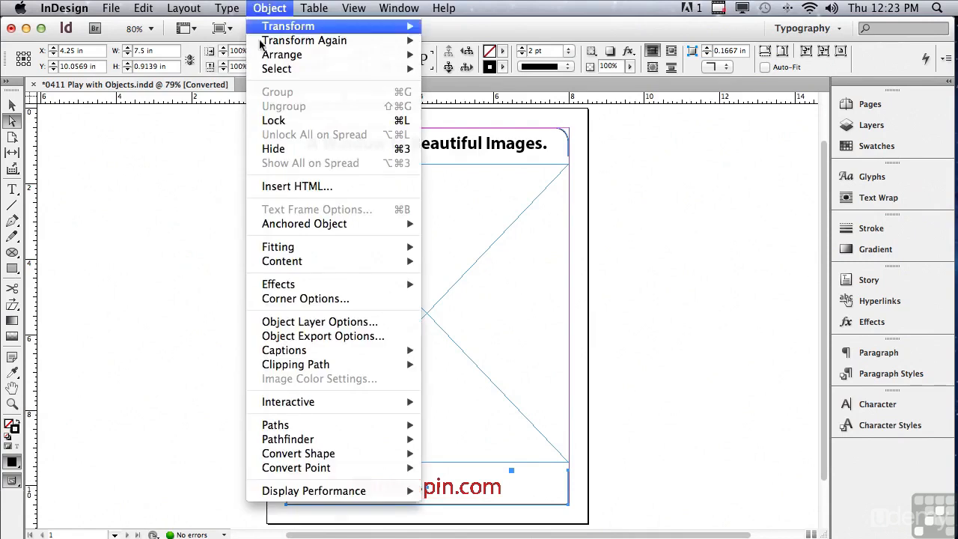
pyautogui.click(281, 298)
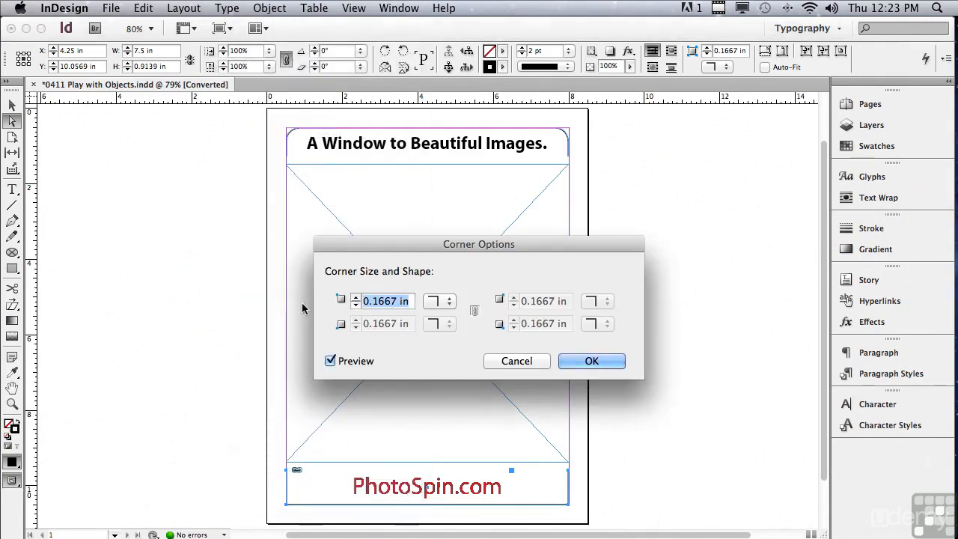
pyautogui.click(434, 302)
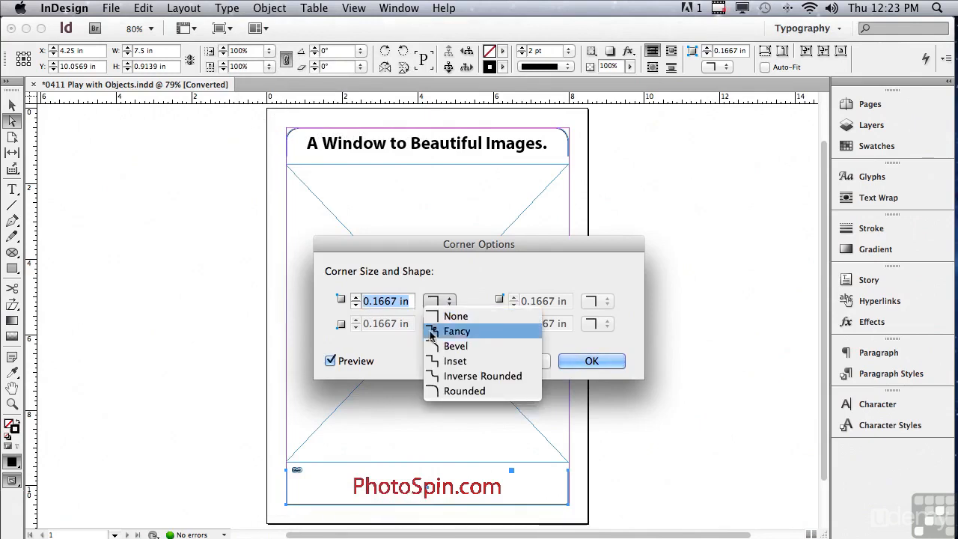
pyautogui.click(438, 390)
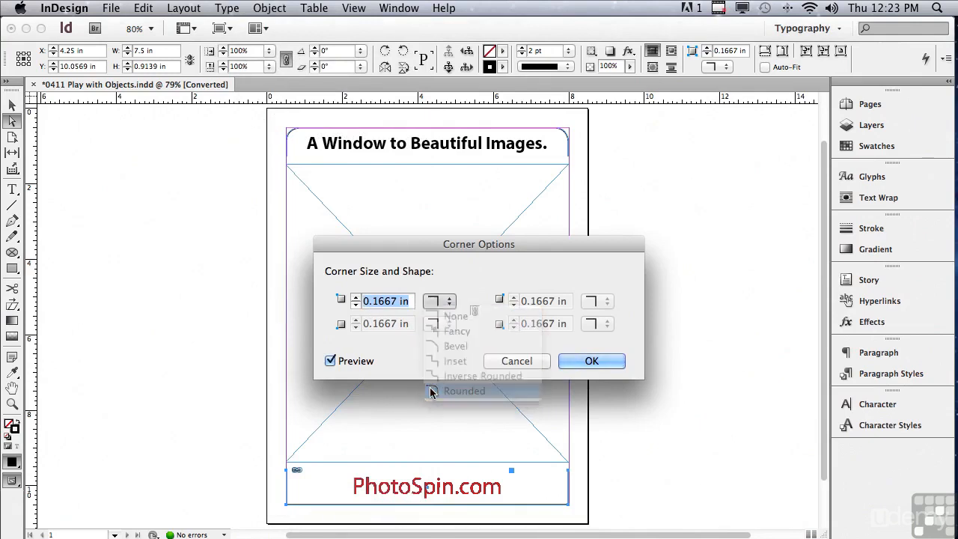
pyautogui.click(356, 299)
pyautogui.click(356, 299)
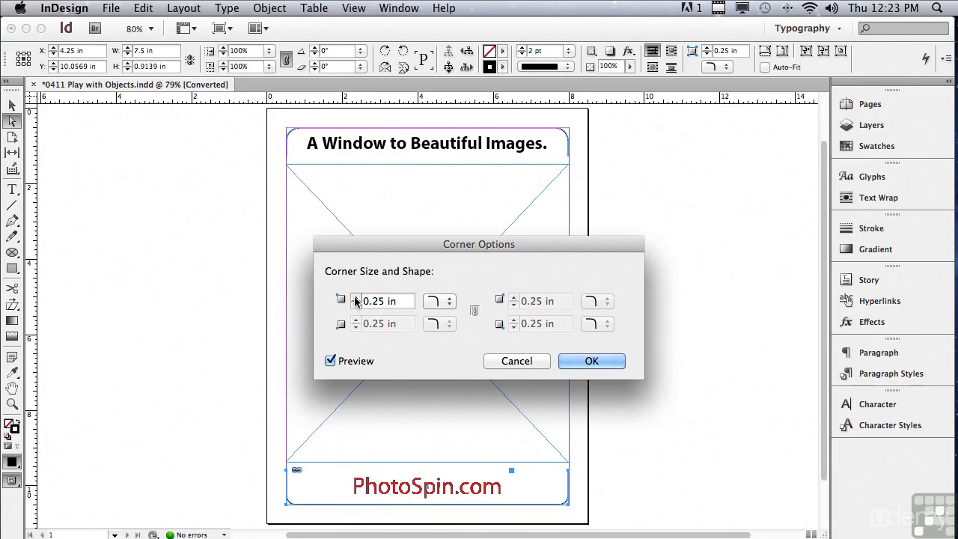
pyautogui.click(356, 300)
pyautogui.click(356, 300)
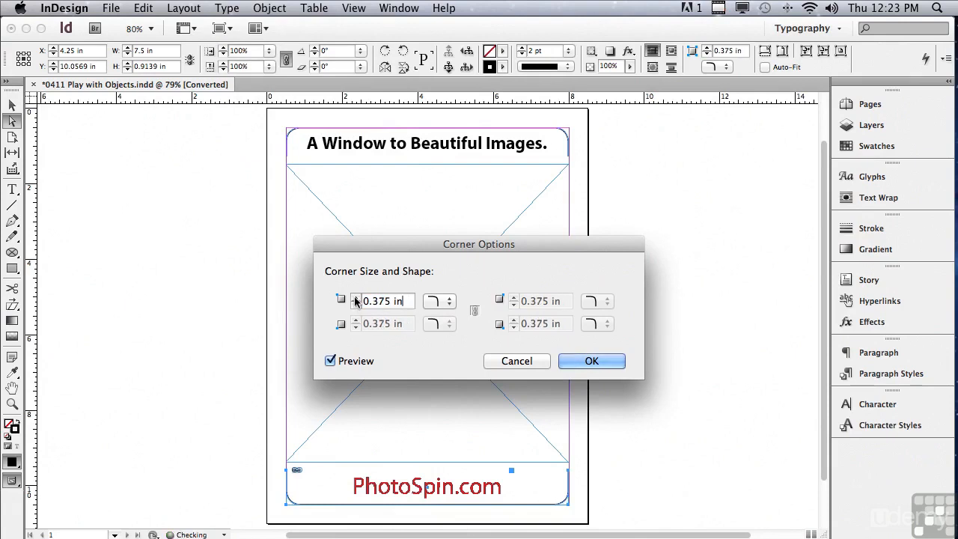
pyautogui.click(569, 361)
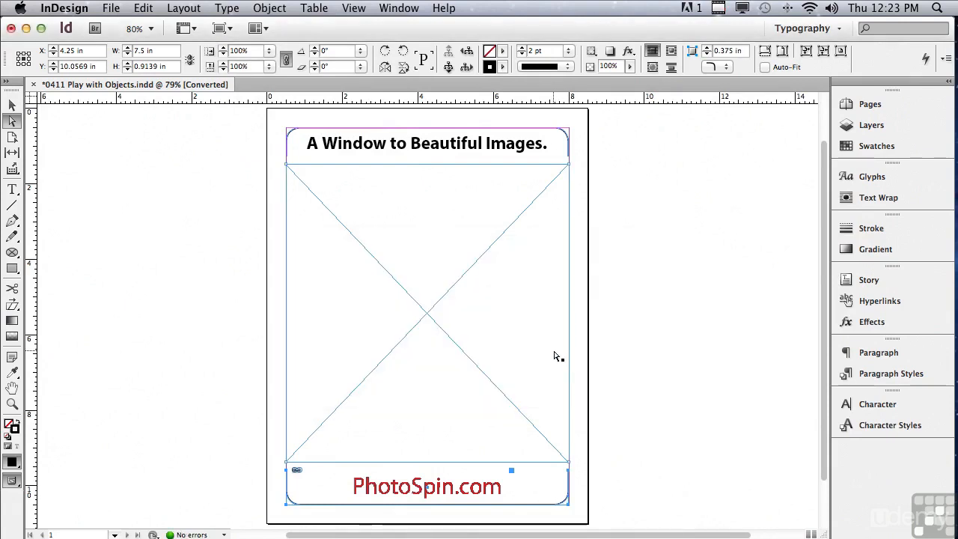
# Step: Run the MakeGrid.jsx script on the large empty graphics frame in the middle of the page
pyautogui.click(361, 248)
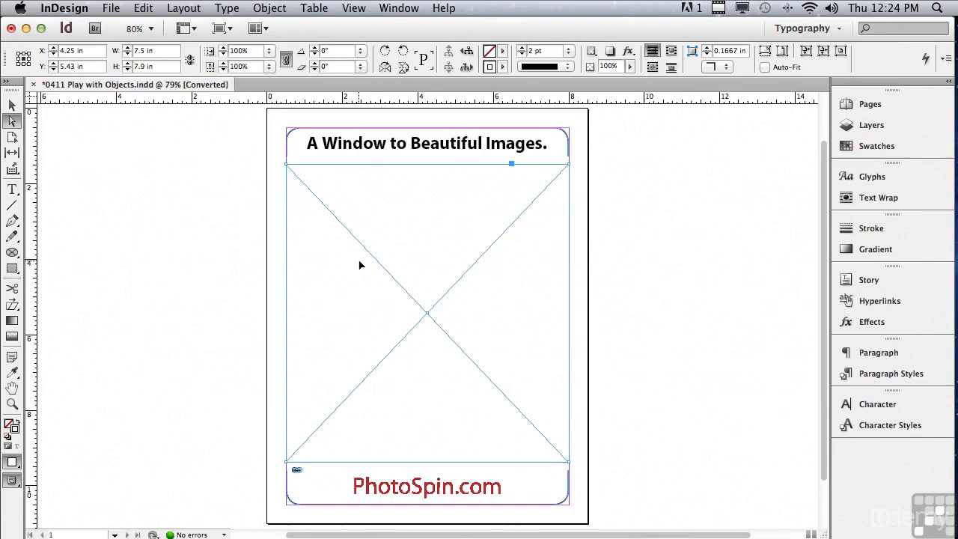
pyautogui.click(390, 5)
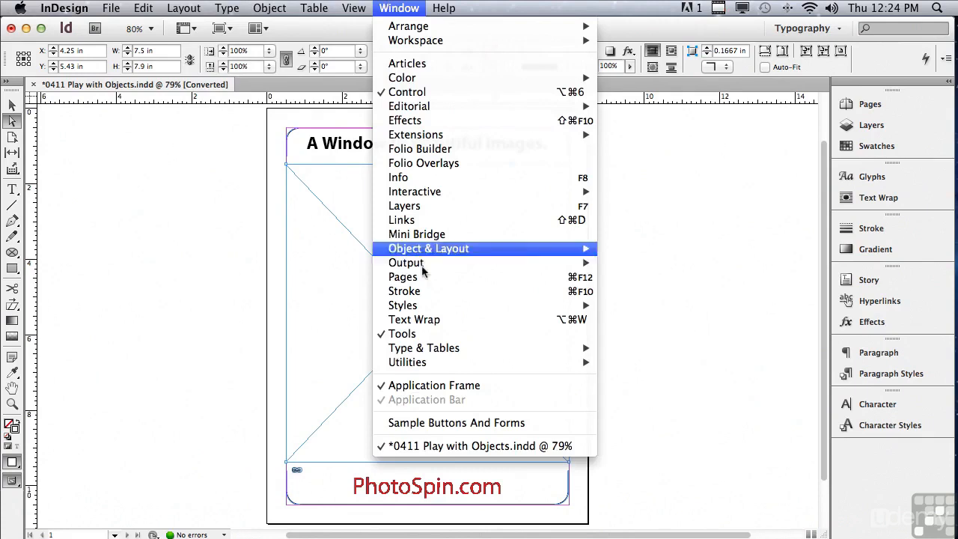
pyautogui.moveTo(434, 367)
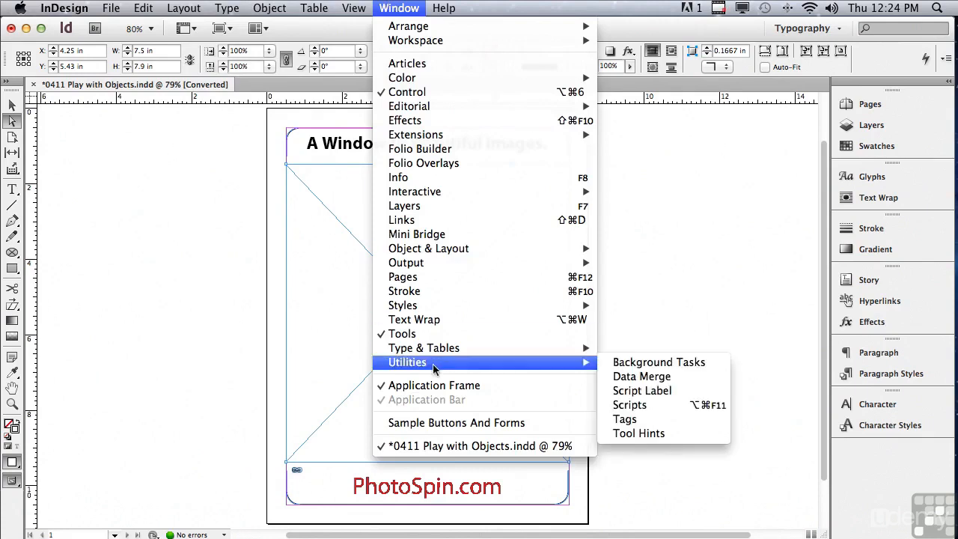
pyautogui.click(626, 406)
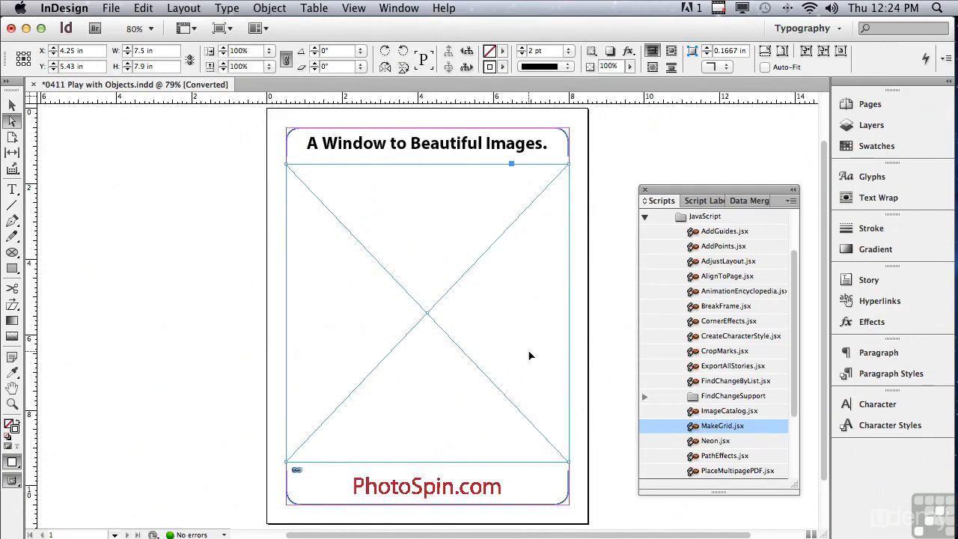
pyautogui.doubleClick(716, 427)
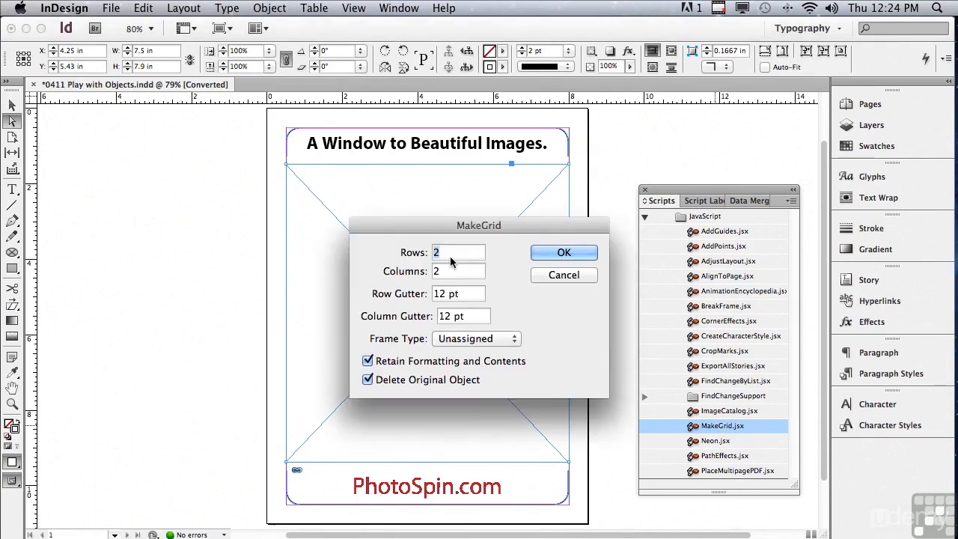
# Step: Split the frame with MakeGrid into 3 rows and 3 columns, using the Graphic frame type
pyautogui.write('3')
pyautogui.press('Tab')
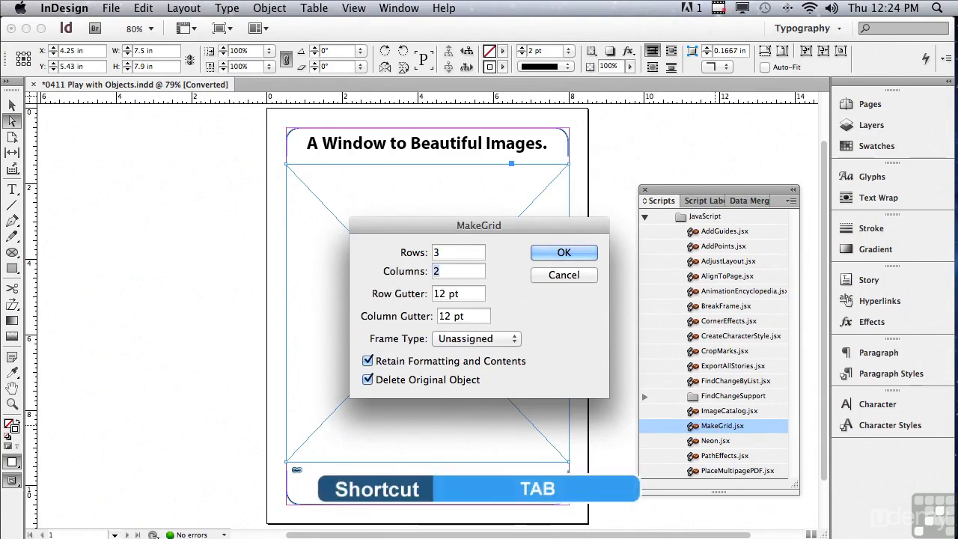
pyautogui.write('3')
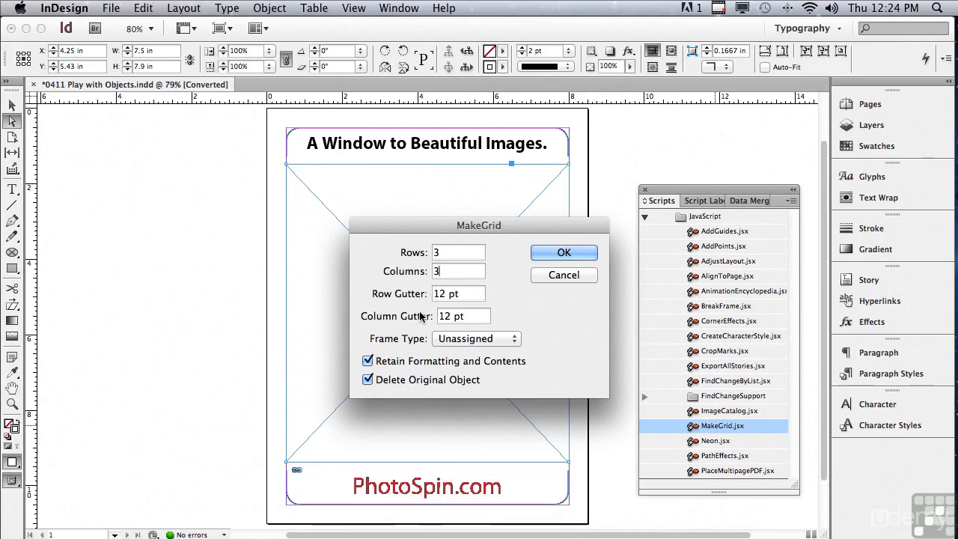
pyautogui.click(452, 341)
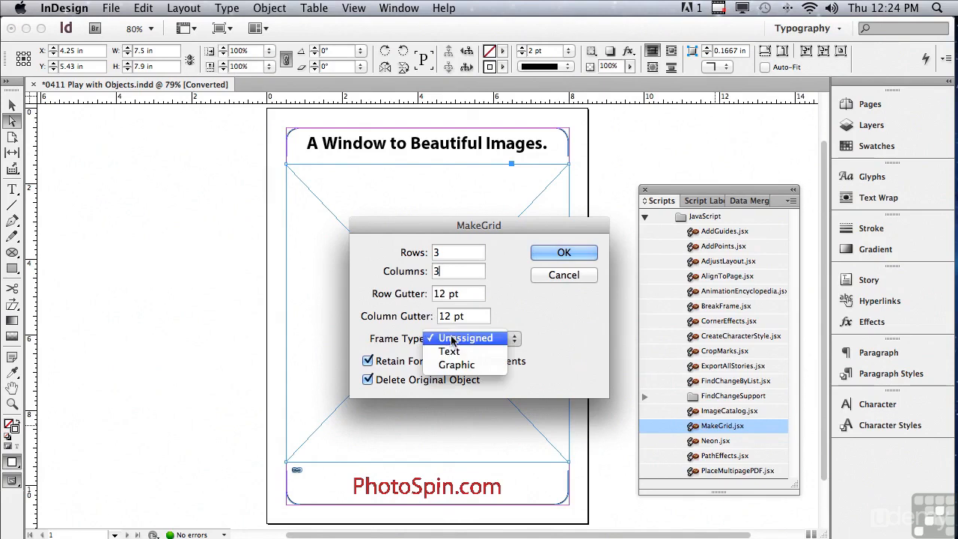
pyautogui.click(458, 365)
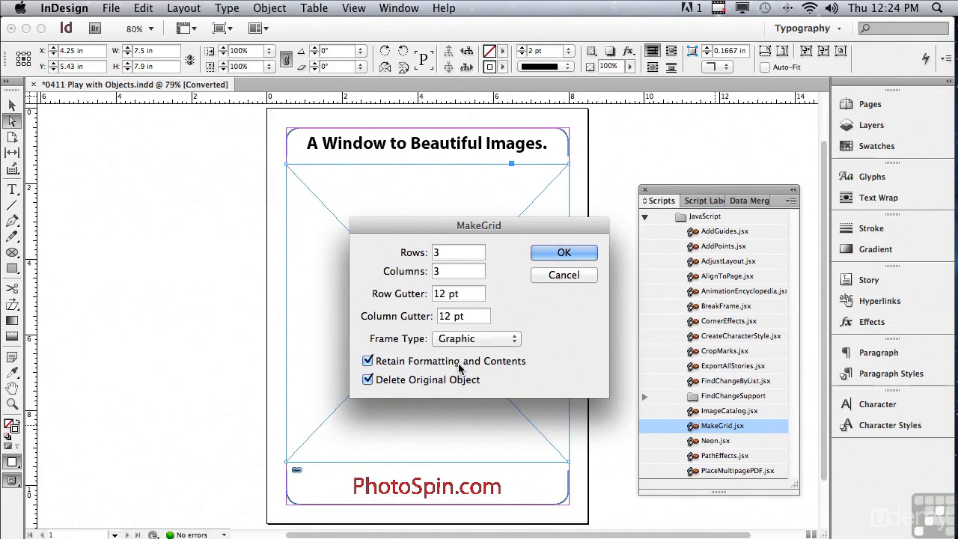
pyautogui.click(557, 255)
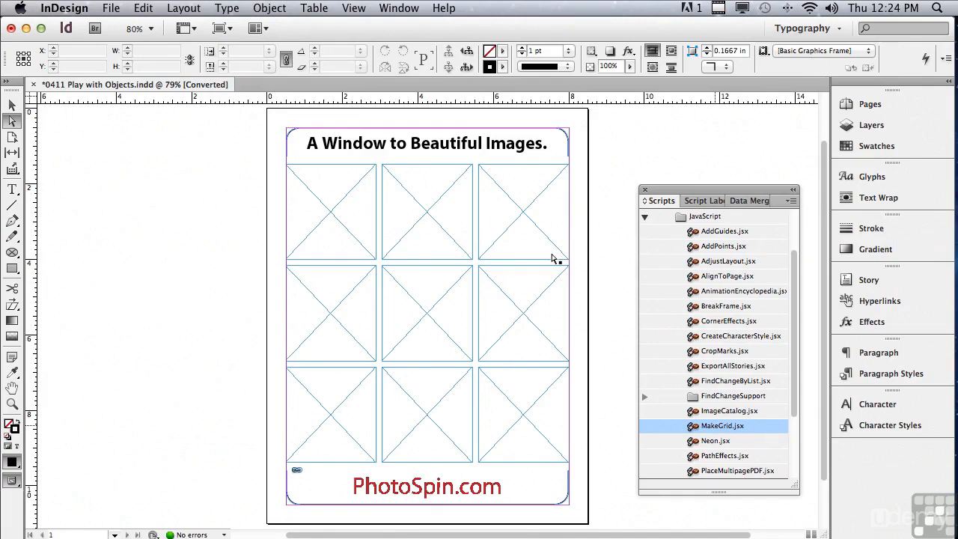
# Step: Select all nine grid frames with the Selection tool and combine them into a single compound path
pyautogui.click(15, 107)
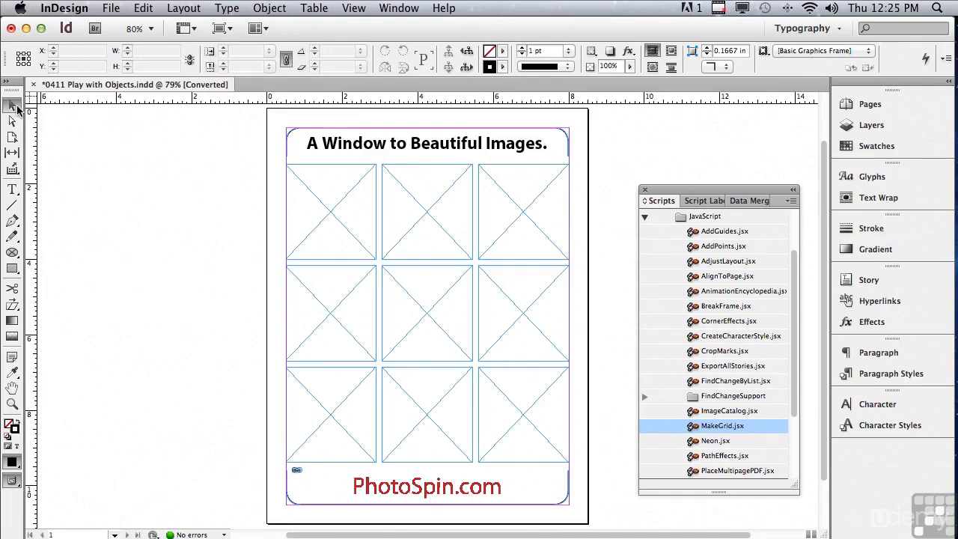
pyautogui.moveTo(194, 190); pyautogui.dragTo(526, 373)
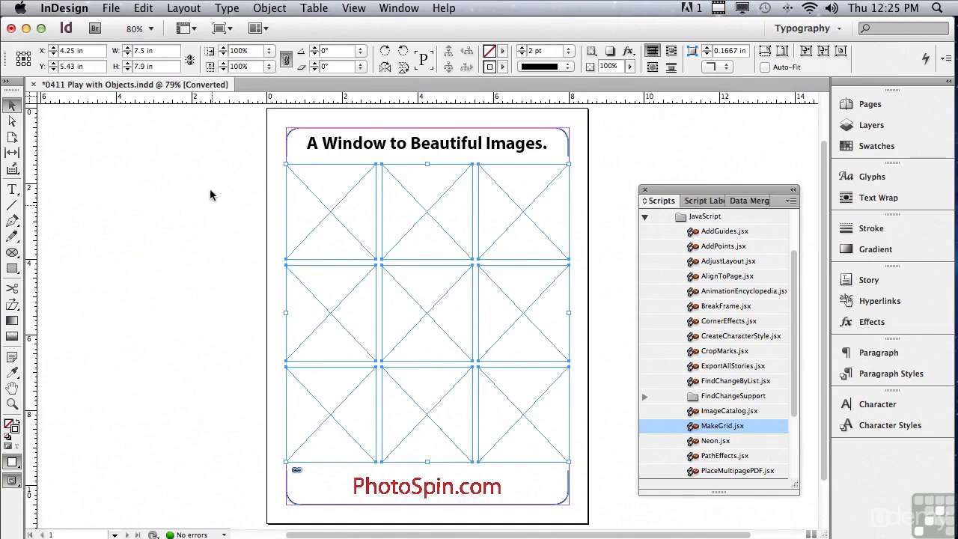
pyautogui.click(268, 8)
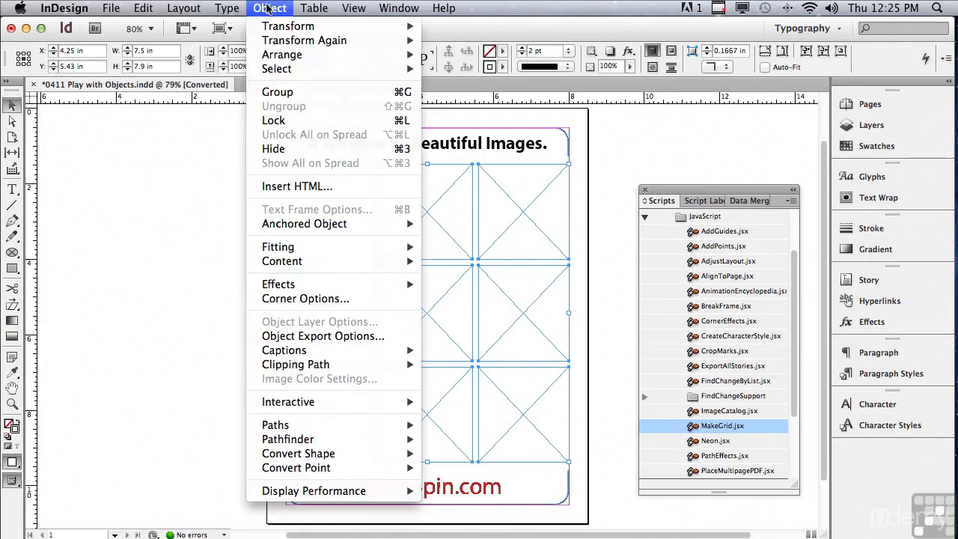
pyautogui.moveTo(299, 427)
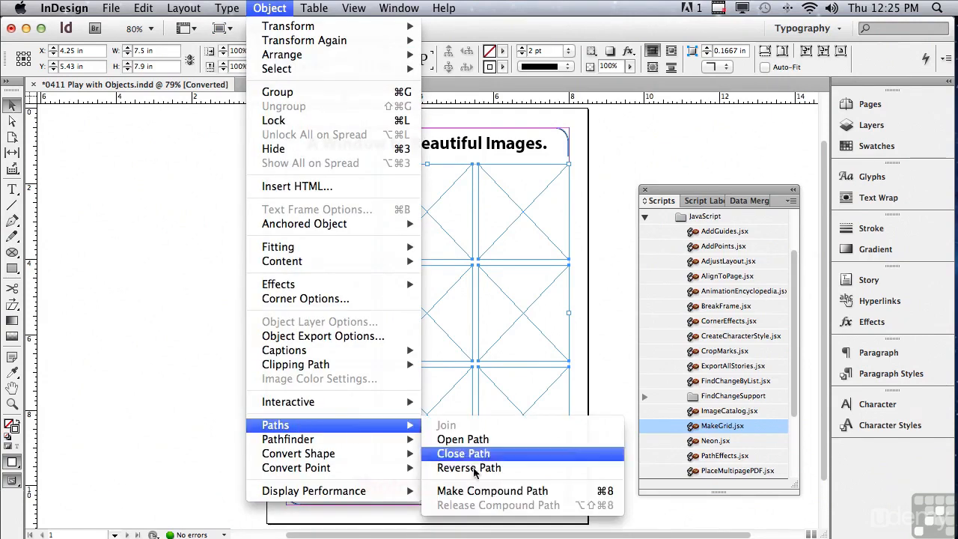
pyautogui.click(478, 491)
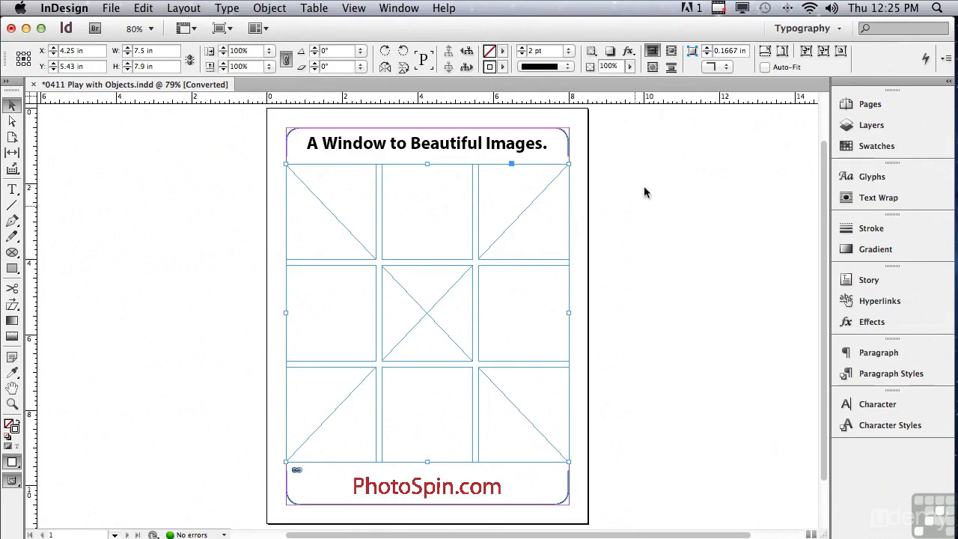
# Step: Place the mountain lake photo 201_27212 from Mini Bridge into the compound grid frame and shift the image left within it
pyautogui.click(399, 10)
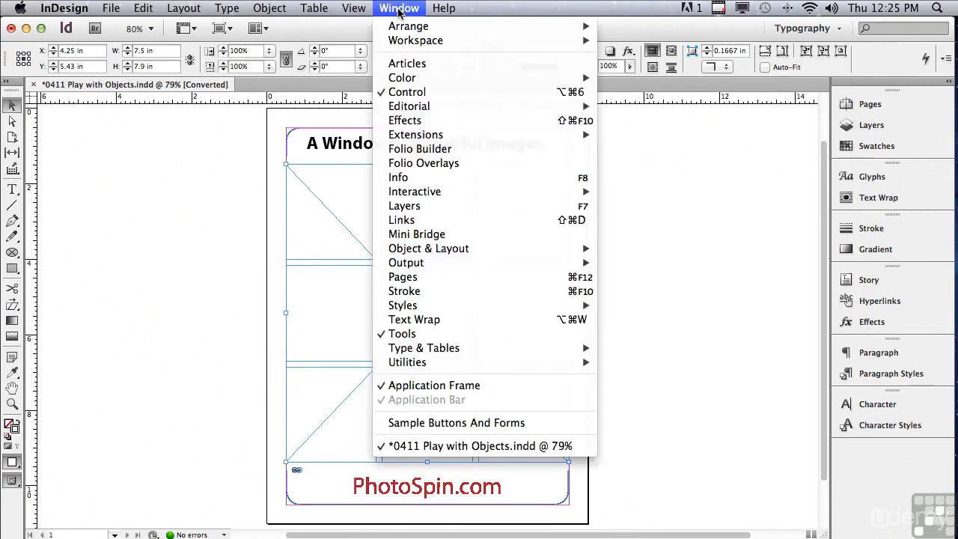
pyautogui.click(410, 235)
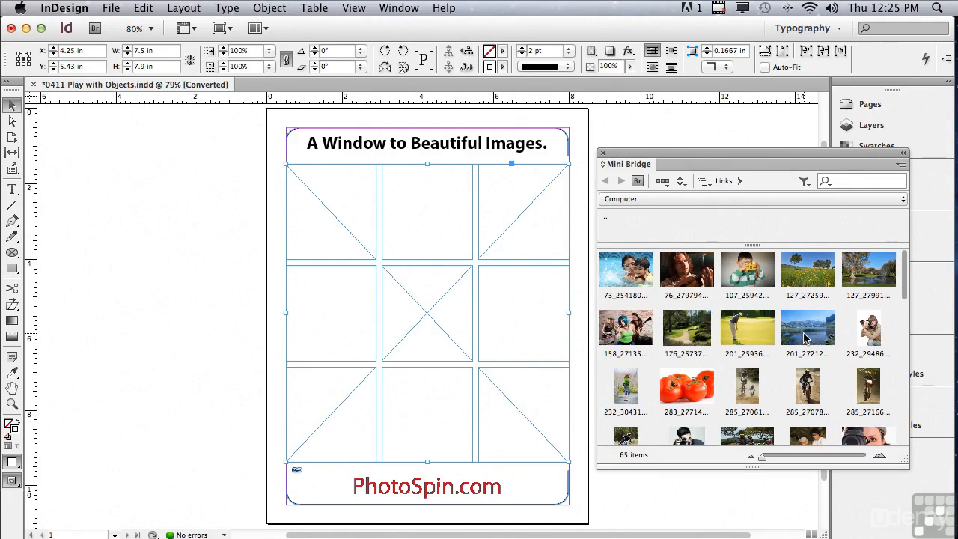
pyautogui.moveTo(805, 337); pyautogui.dragTo(436, 312)
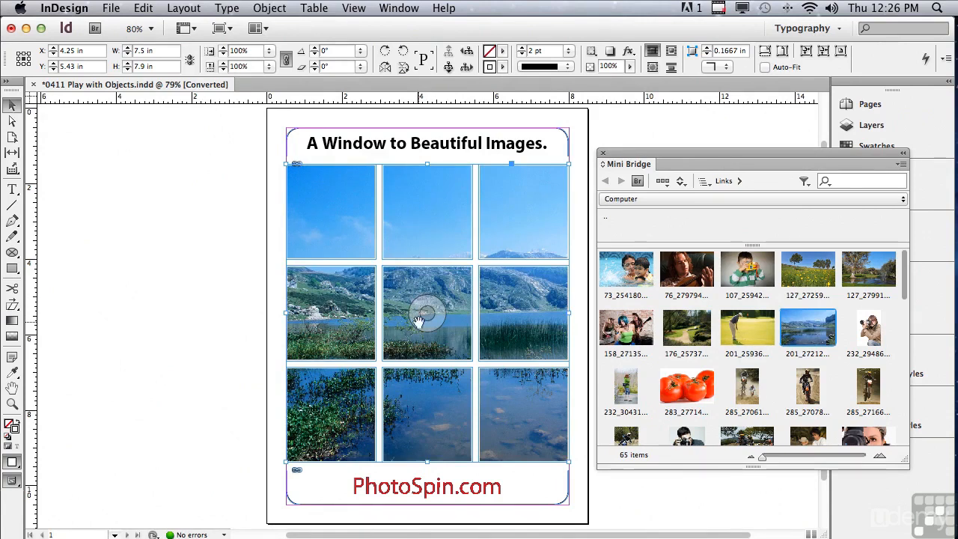
pyautogui.moveTo(427, 313); pyautogui.dragTo(264, 316)
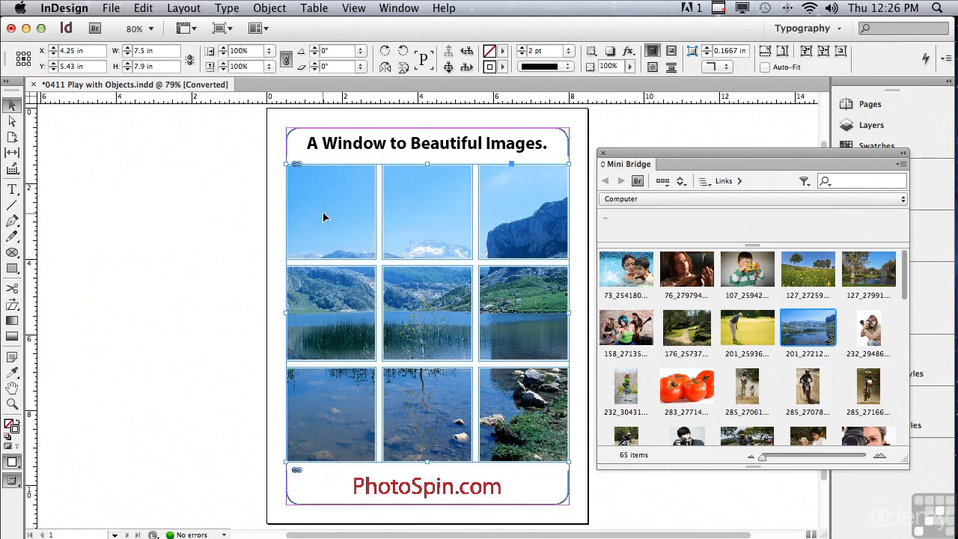
# Step: Add an Inner Shadow effect with a size of 0.5 in to the compound photo frame
pyautogui.click(631, 53)
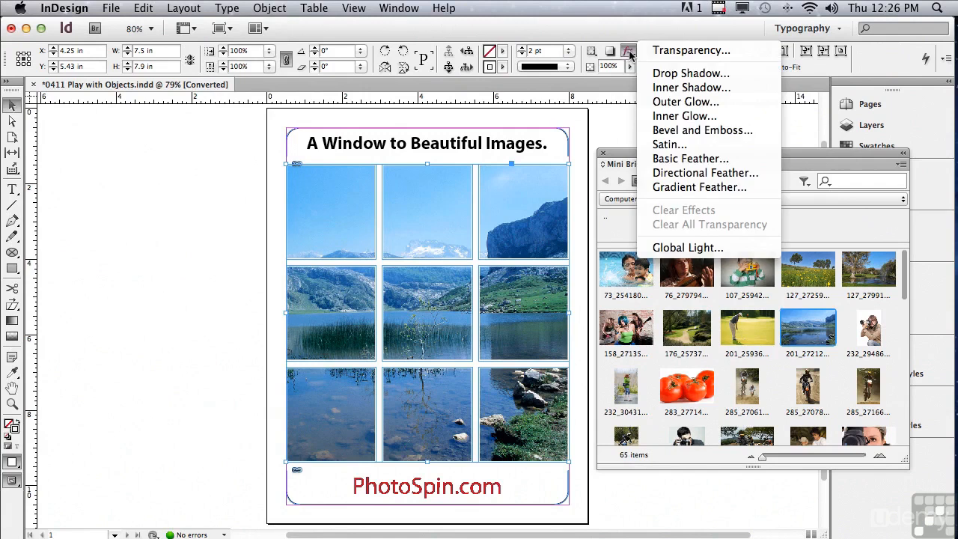
pyautogui.click(668, 87)
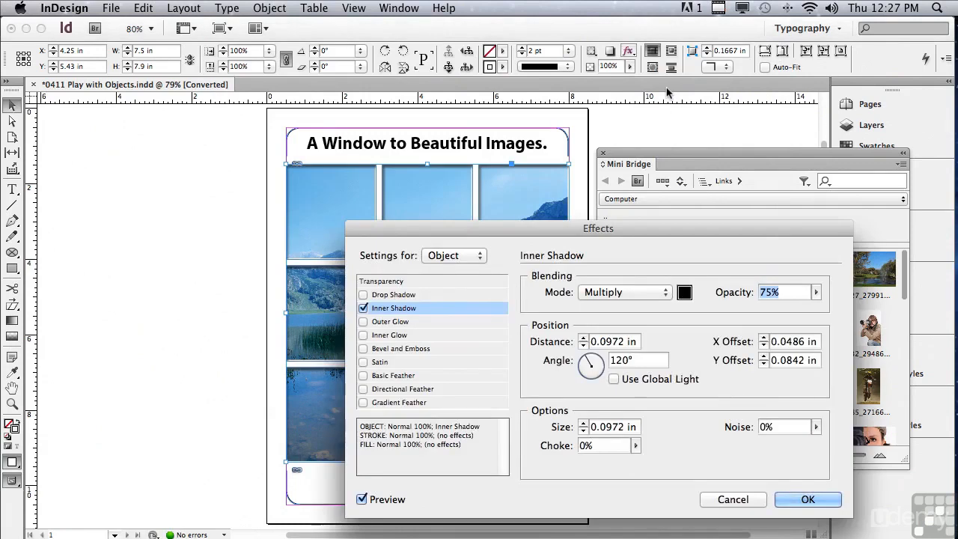
pyautogui.click(583, 424)
pyautogui.click(583, 424)
pyautogui.click(583, 423)
pyautogui.click(584, 423)
pyautogui.click(583, 423)
pyautogui.click(584, 423)
pyautogui.click(583, 424)
pyautogui.moveTo(500, 227); pyautogui.dragTo(461, 148)
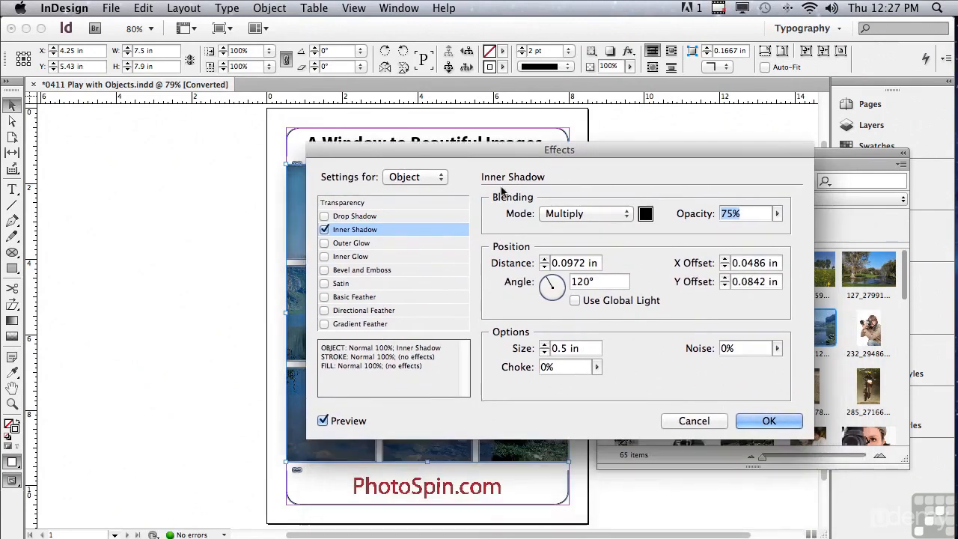
pyautogui.click(752, 421)
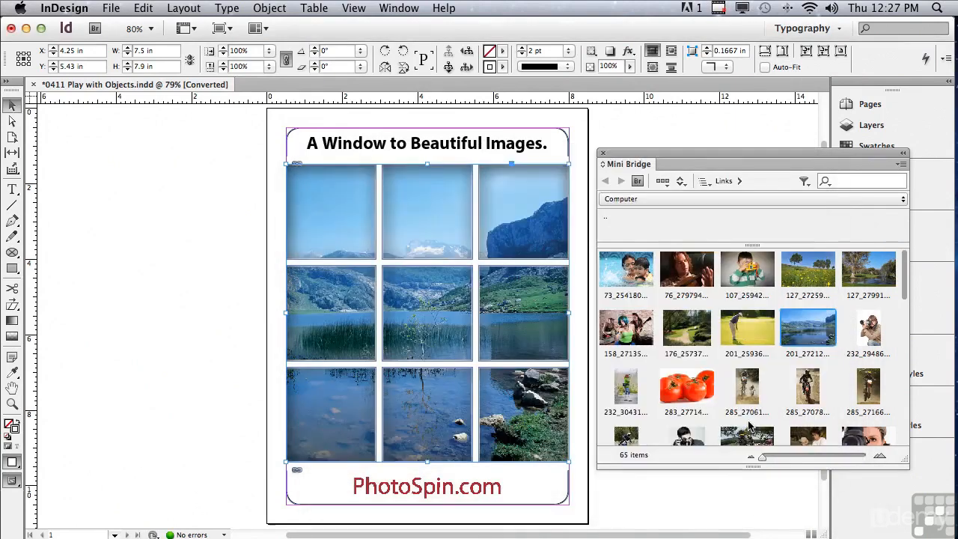
# Step: Close Mini Bridge and switch the page to the Preview screen mode with nothing selected
pyautogui.click(602, 154)
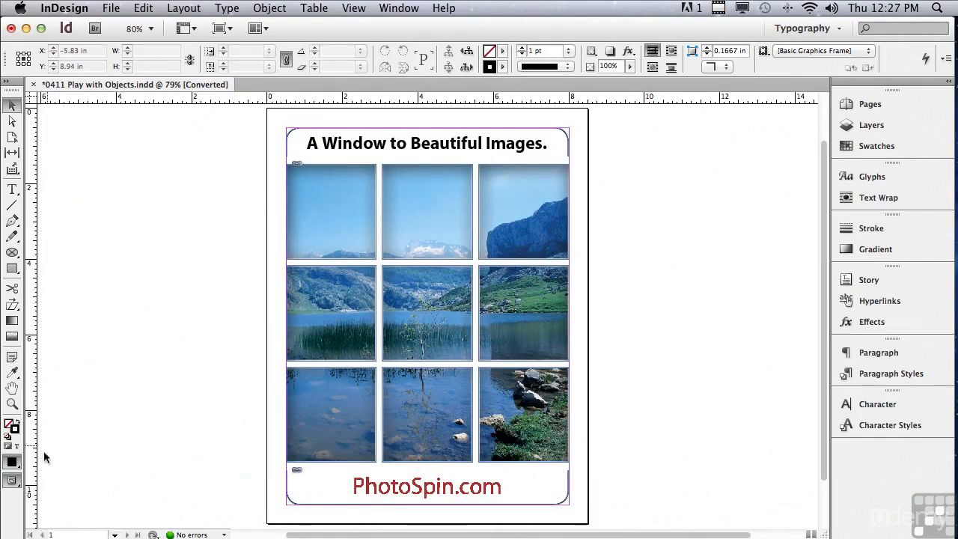
pyautogui.click(11, 485)
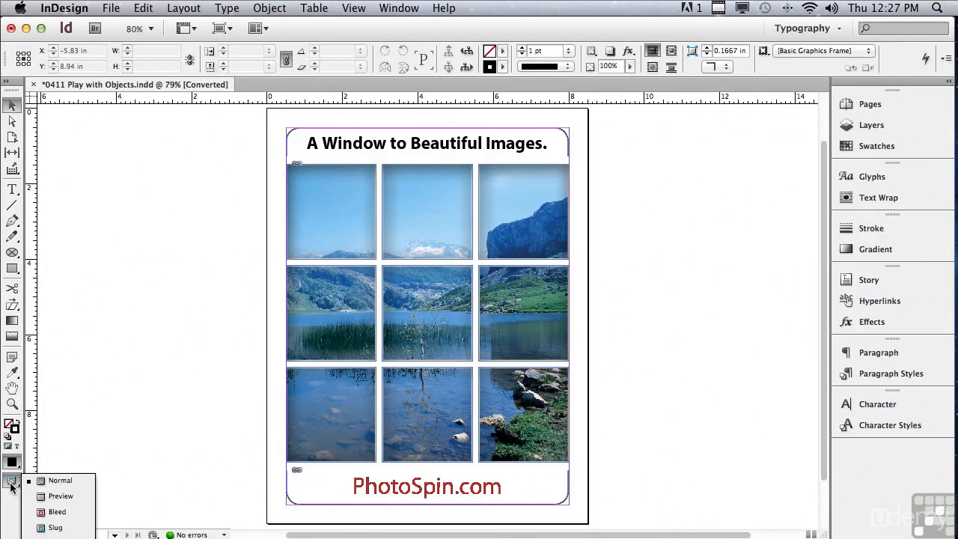
pyautogui.click(60, 496)
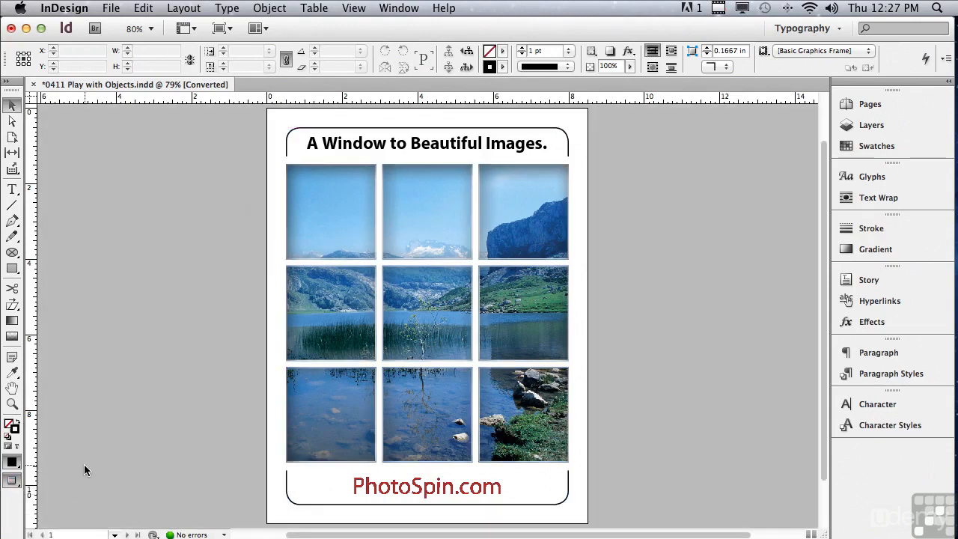